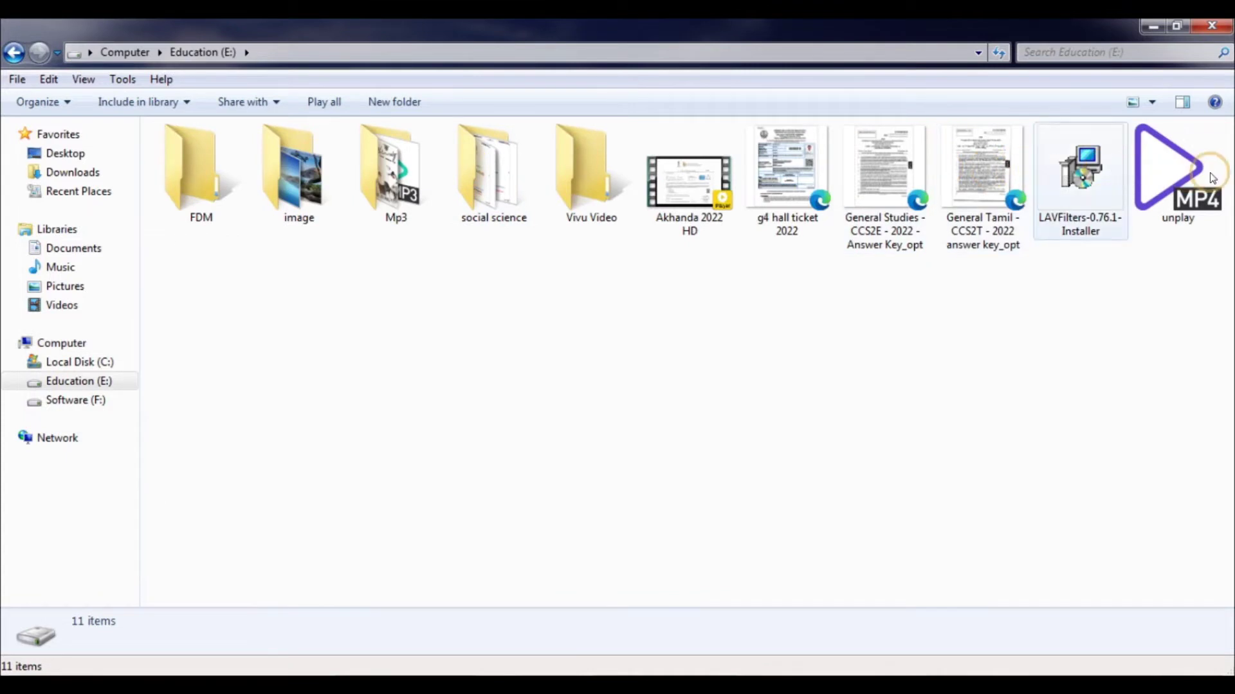
Step: Play the unplay MP4 file from the Education (E:) drive with PotPlayer and minimize the folder window
right_click(1185, 176)
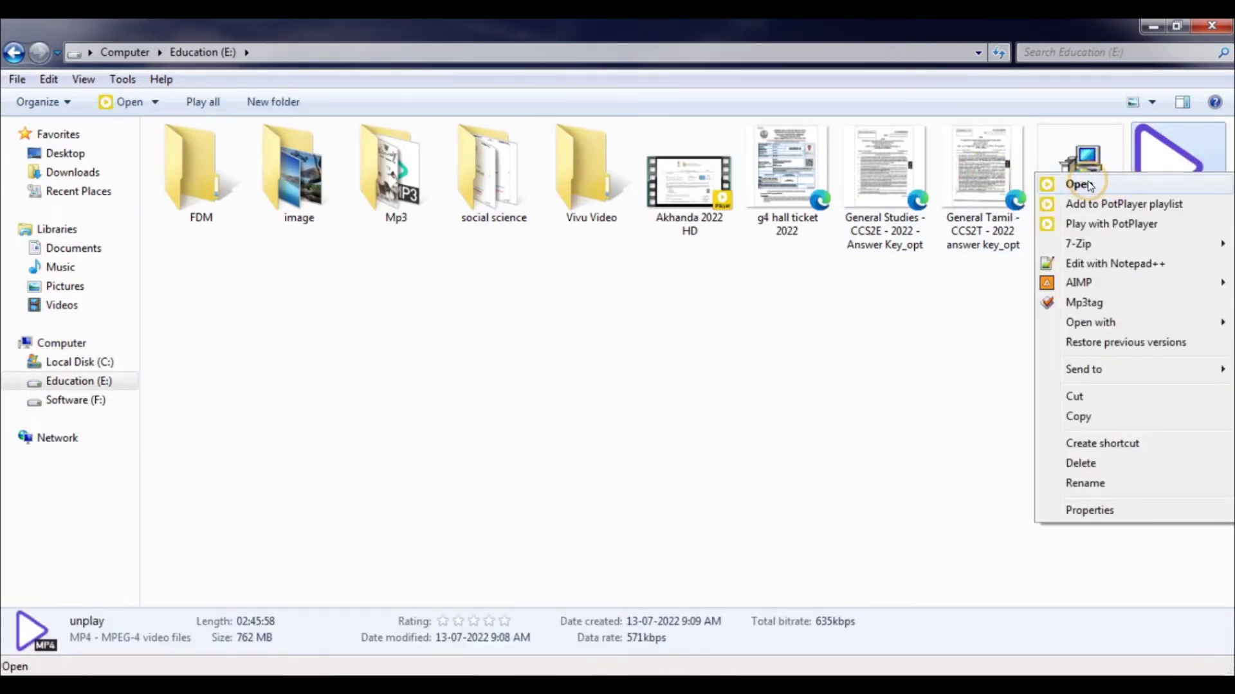
click(1096, 225)
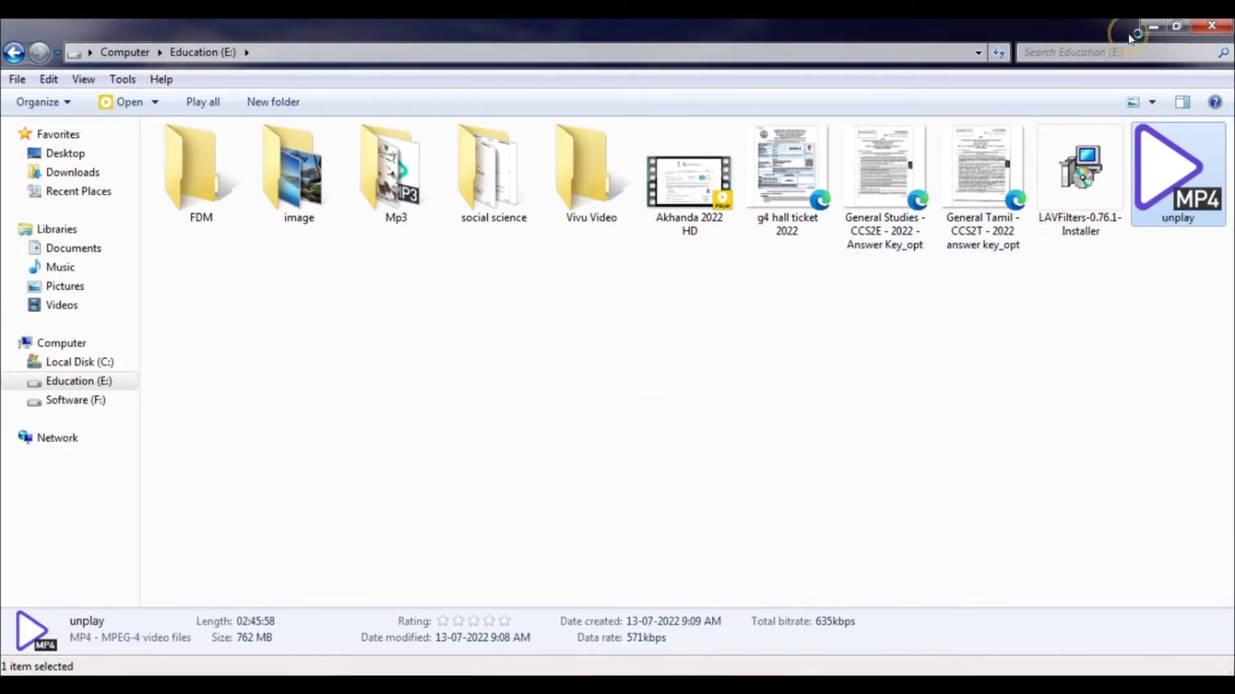
click(1150, 24)
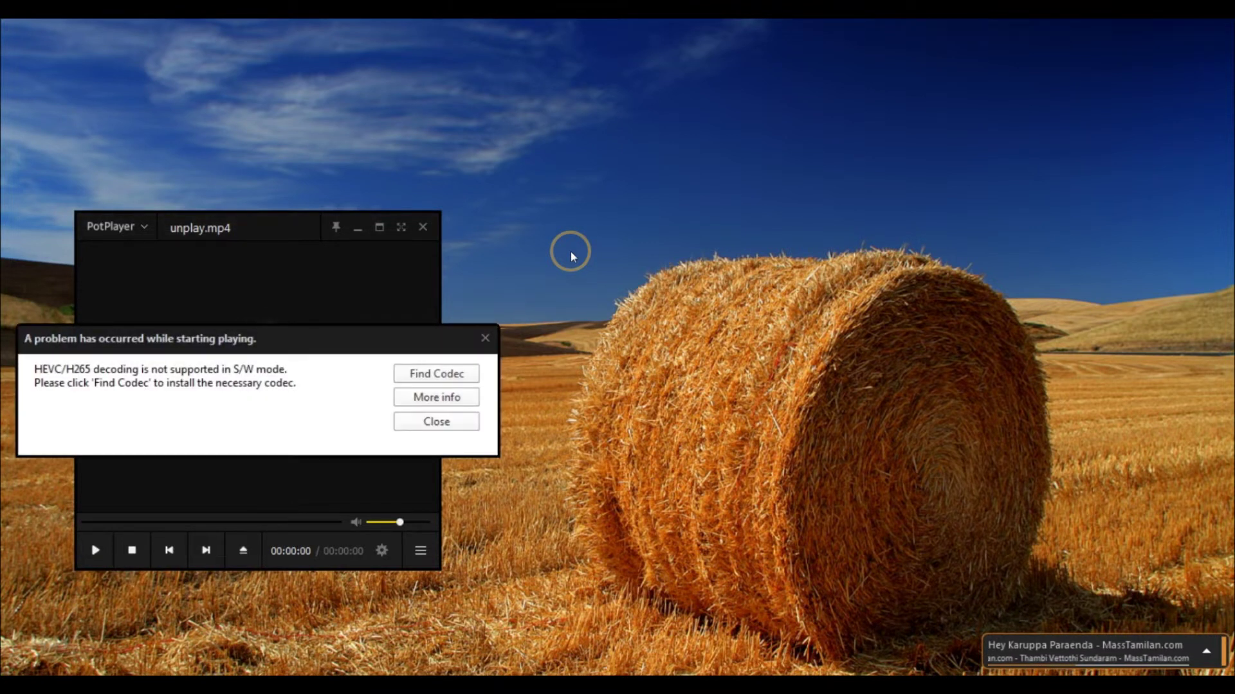
Step: Expand the details of the HEVC/H265 playback error, try the codec search, and dismiss the error dialog
drag(347, 339, 761, 345)
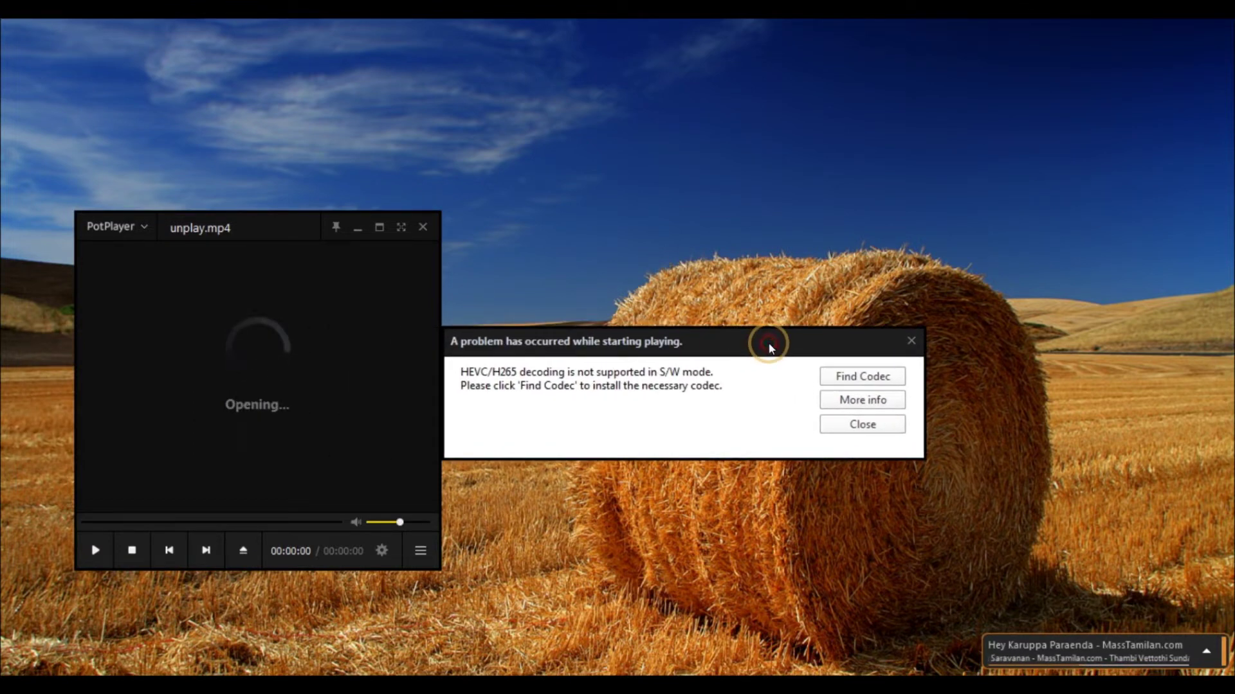
click(869, 400)
drag(729, 342, 722, 227)
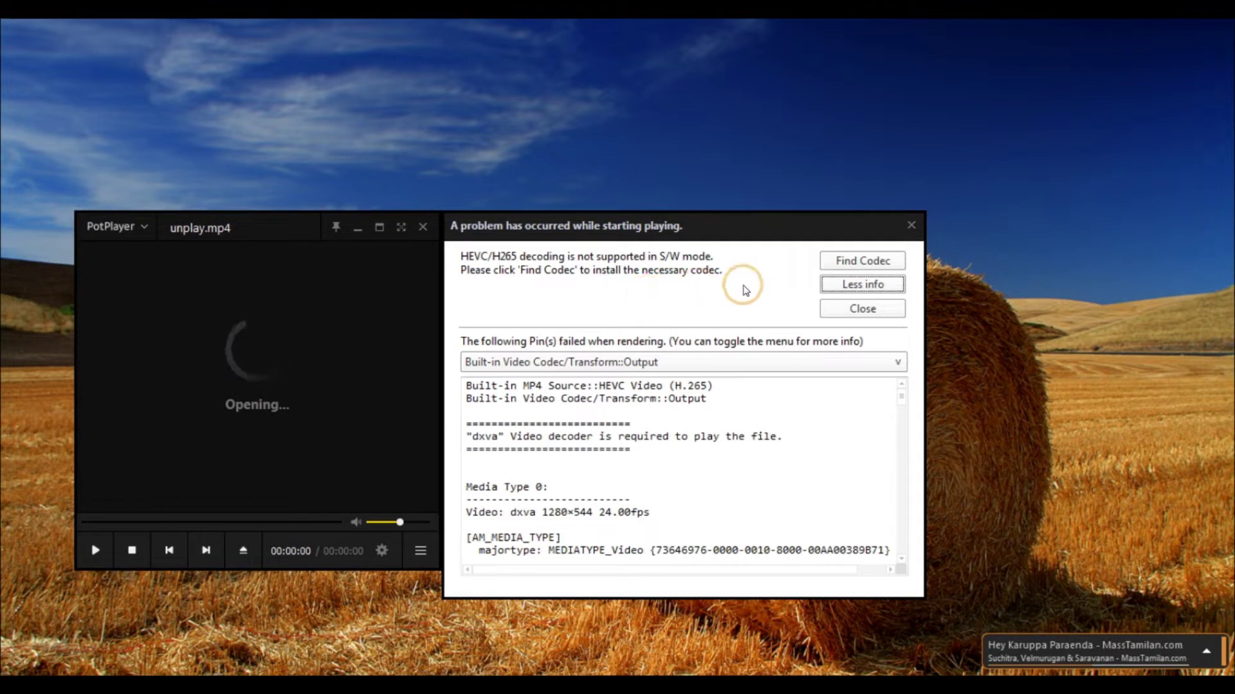
click(864, 263)
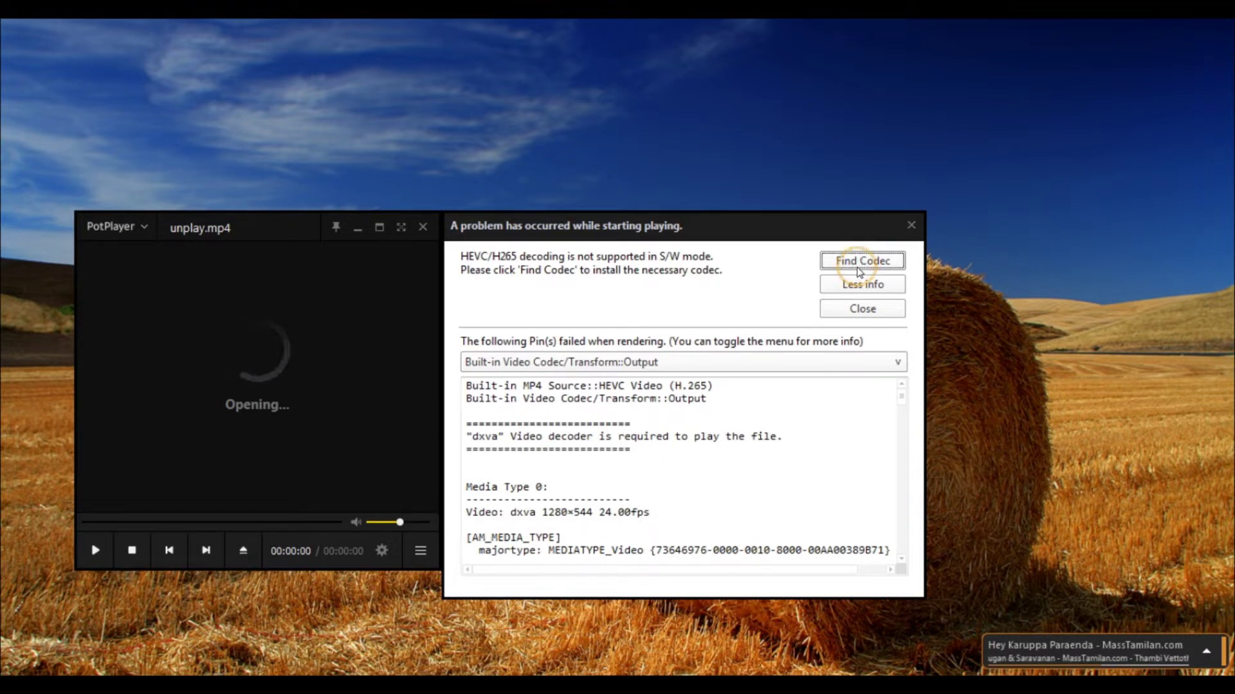
click(912, 225)
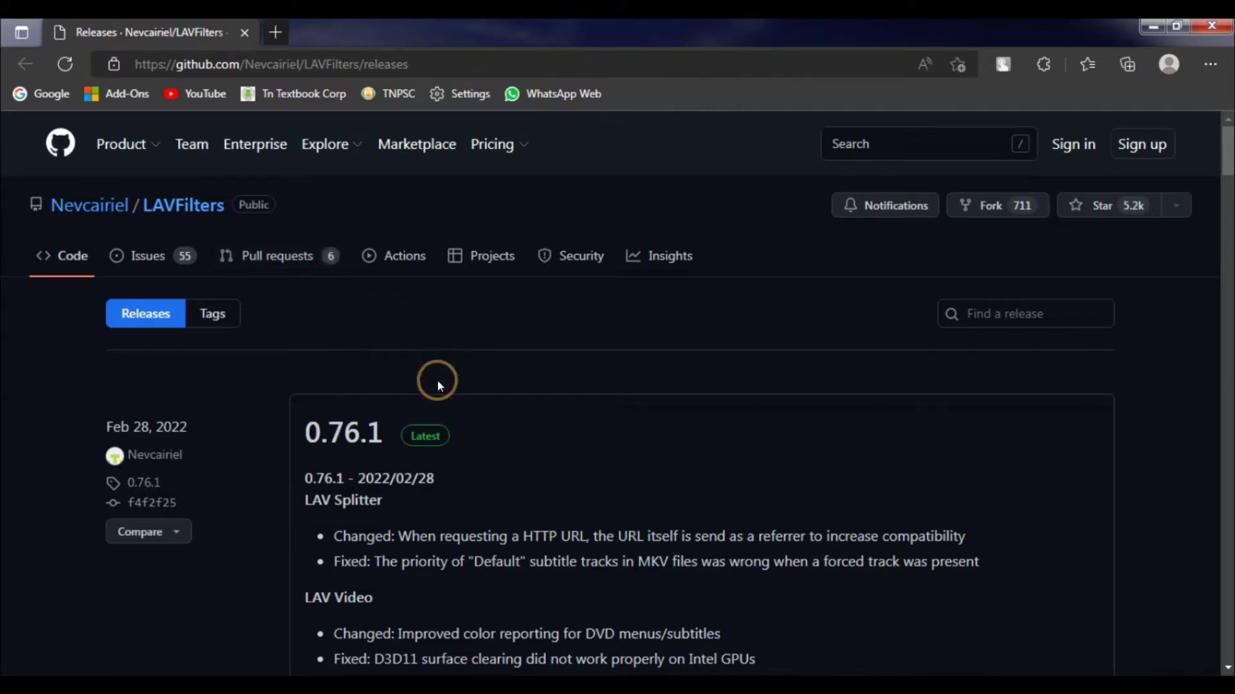
Step: Review the LAVFilters 0.76.1 release notes and download assets on GitHub, and close the browser
scroll(573, 429, down, 5)
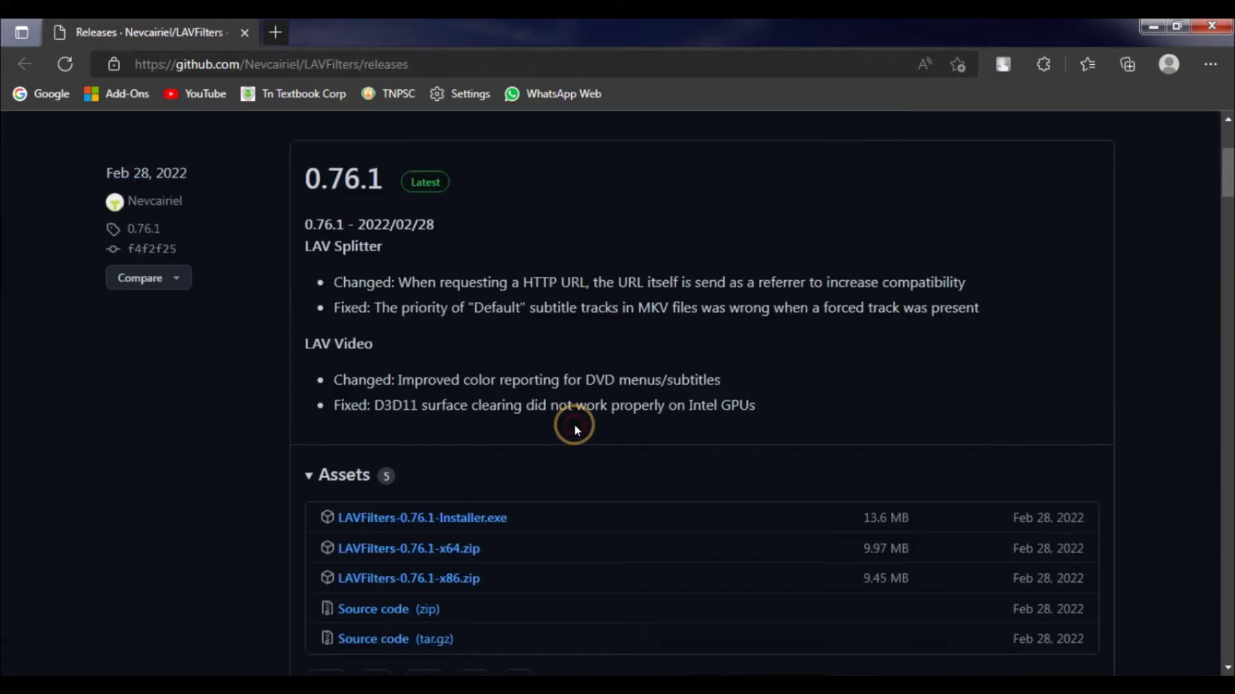
scroll(577, 431, up, 4)
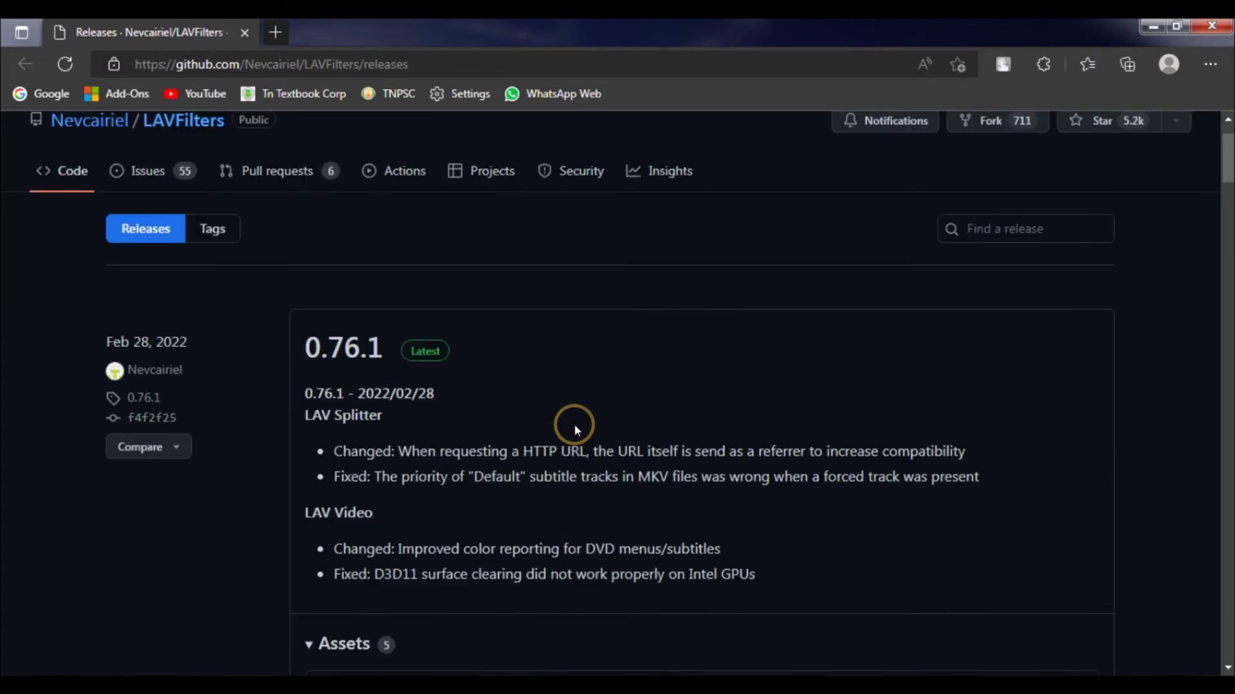
scroll(573, 423, down, 3)
scroll(573, 423, down, 1)
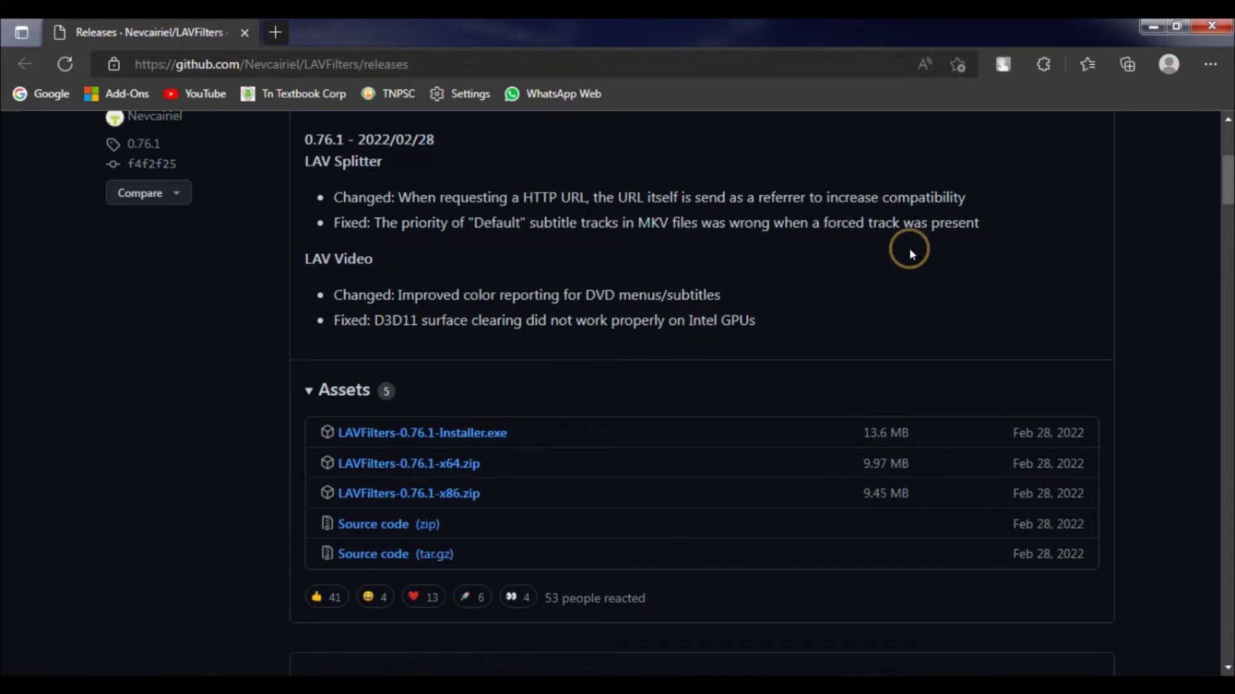
click(1221, 29)
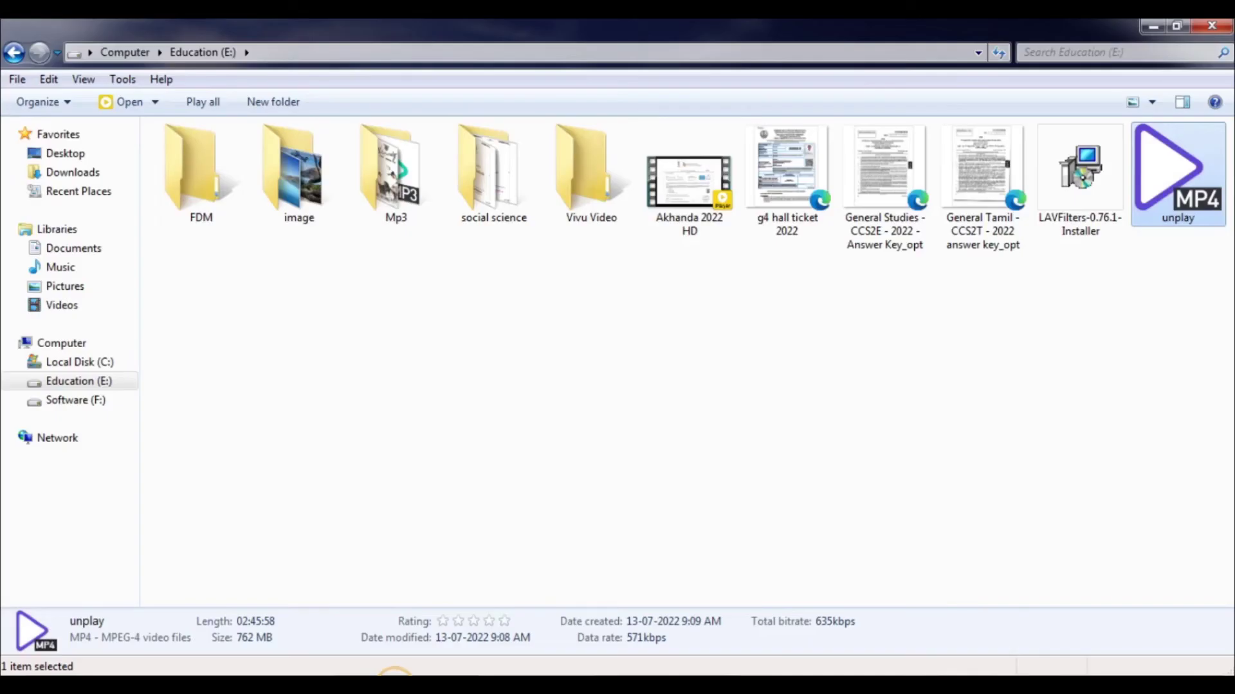
Step: Launch LAVFilters-0.76.1-Installer from the Education (E:) drive and minimize the folder window
click(497, 423)
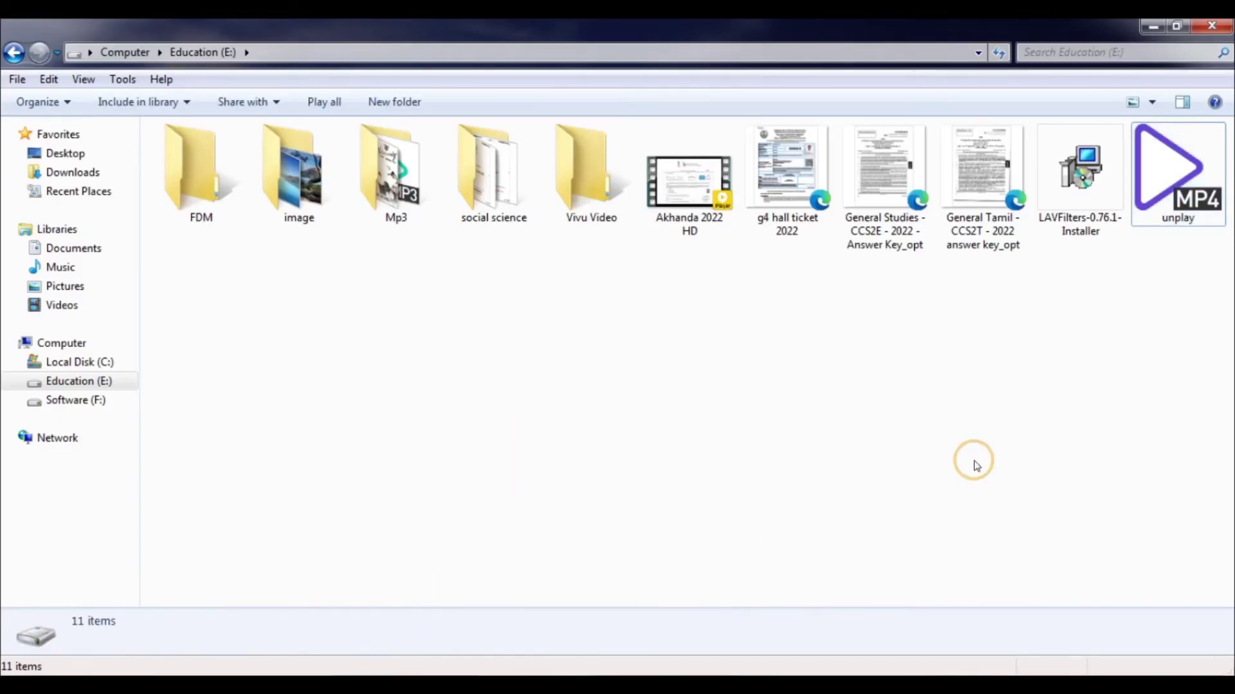
click(1093, 157)
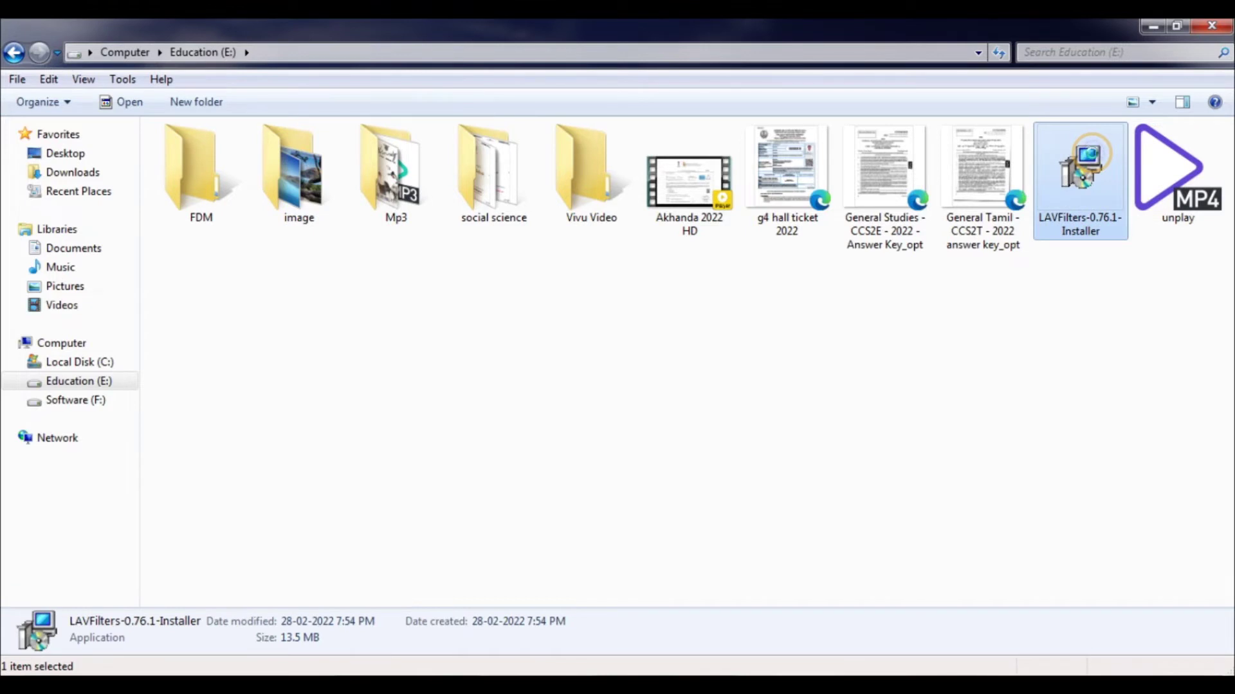
right_click(1093, 158)
click(1093, 161)
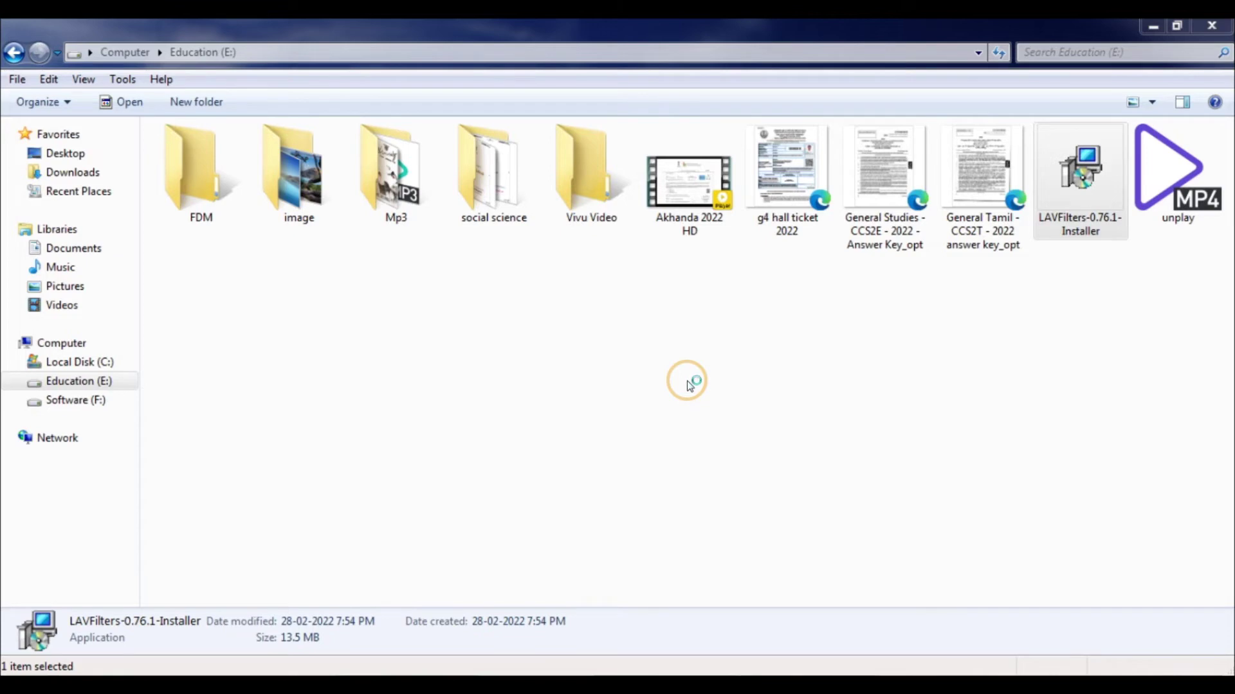
click(1149, 29)
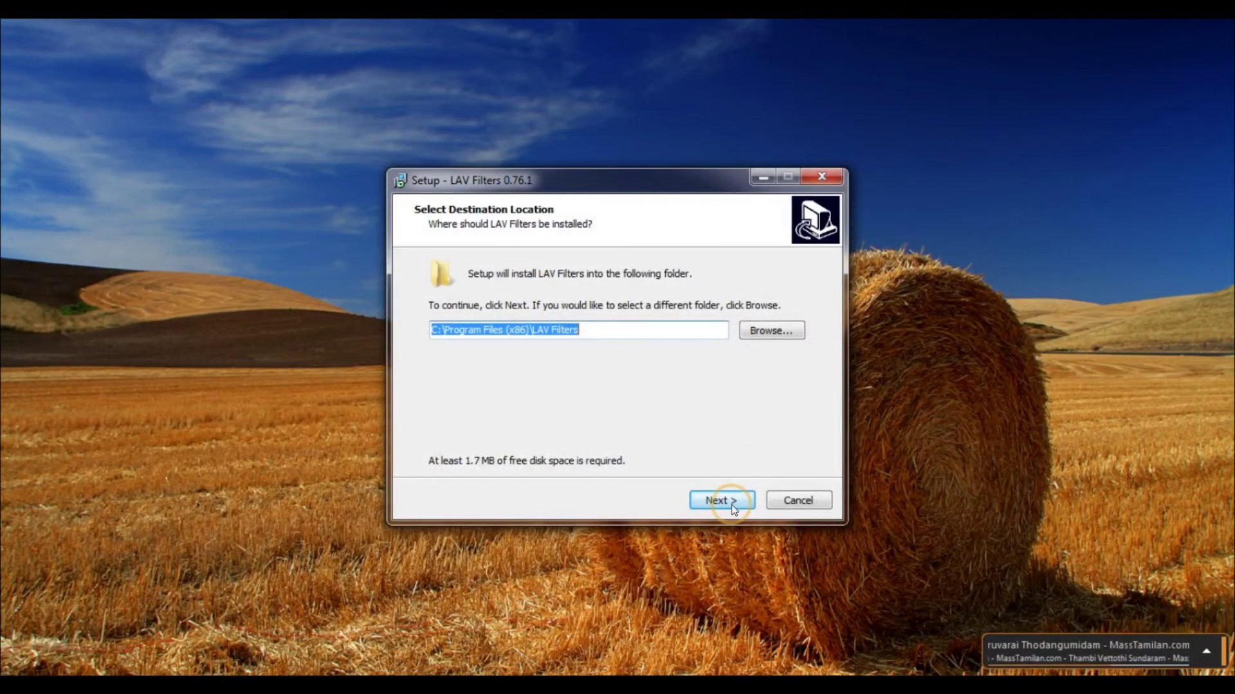
Step: Accept the default install location and Start Menu folder, adding the H.264 MVC 3D Decoder to the components
click(732, 506)
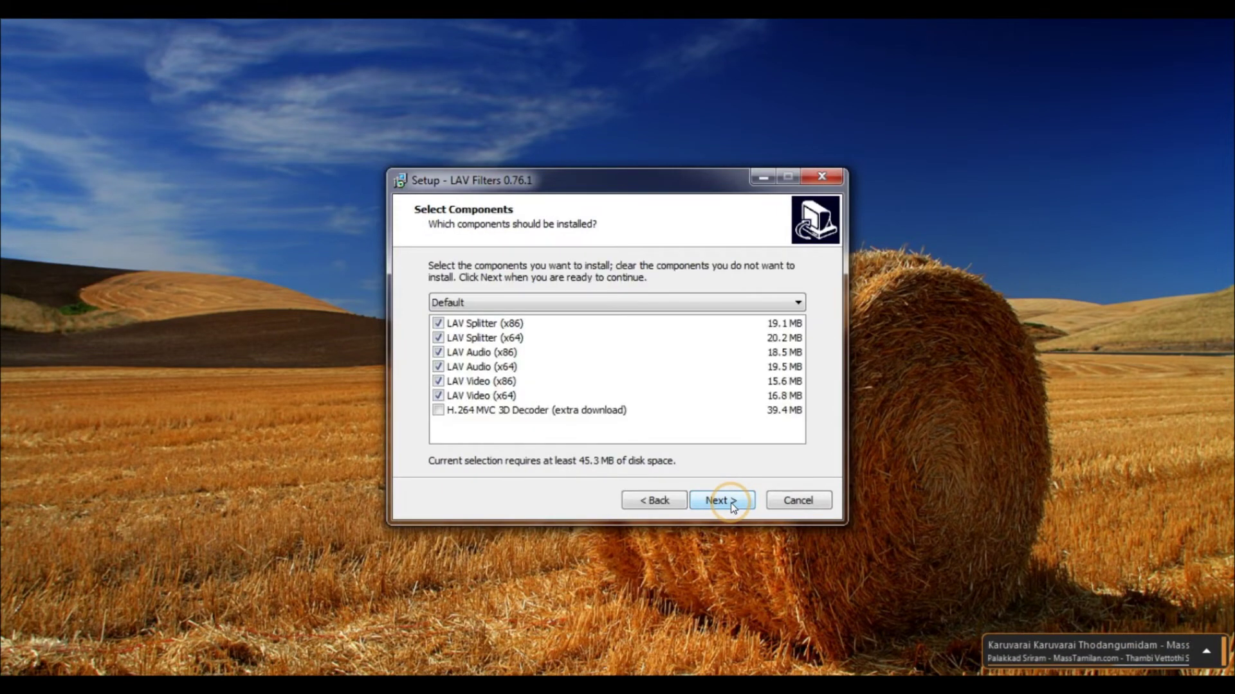
click(531, 412)
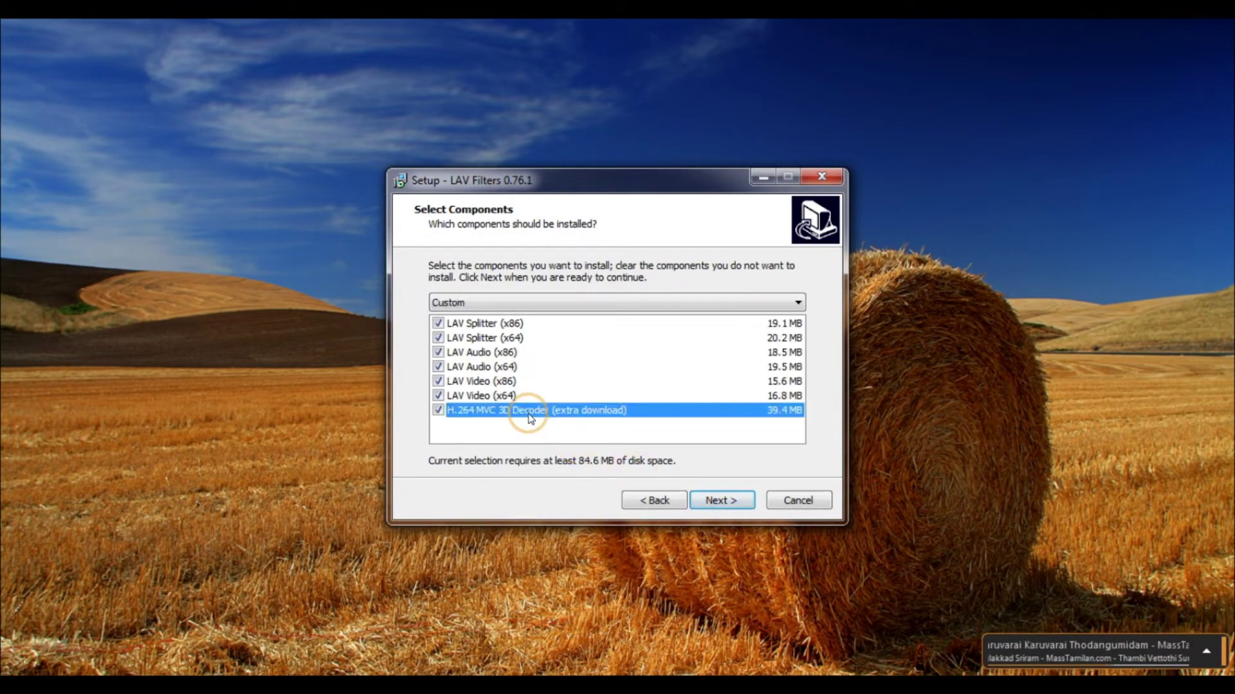
click(708, 499)
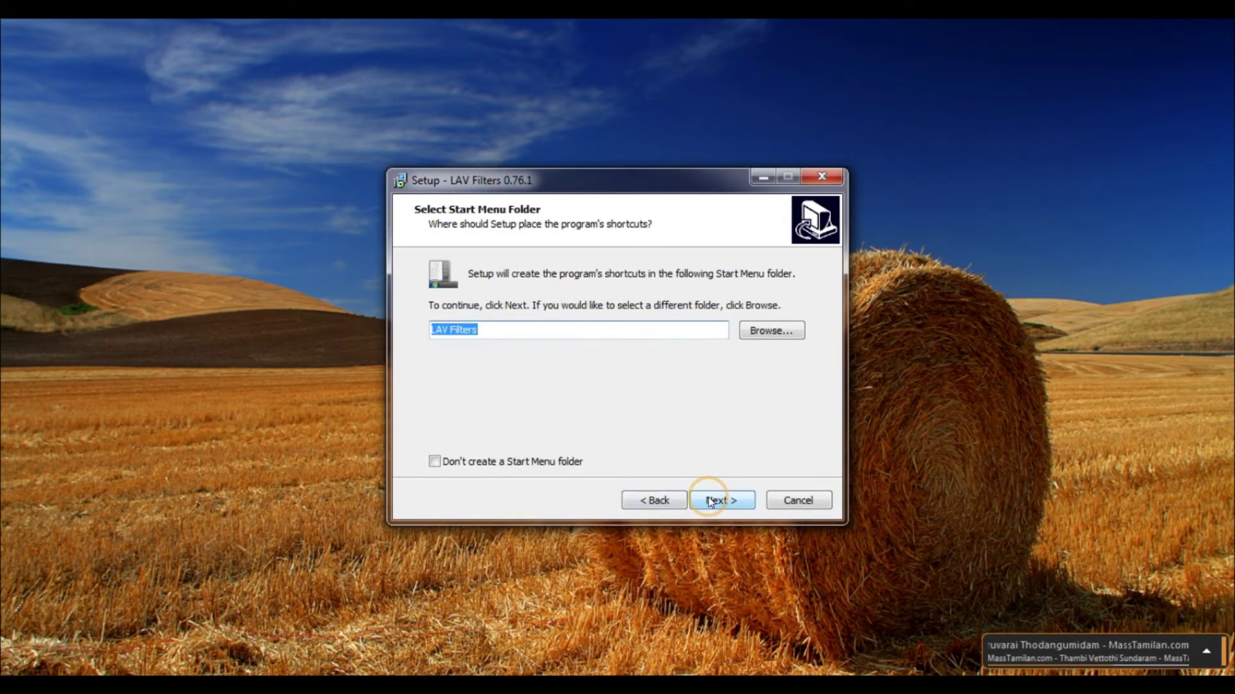
click(708, 498)
click(708, 499)
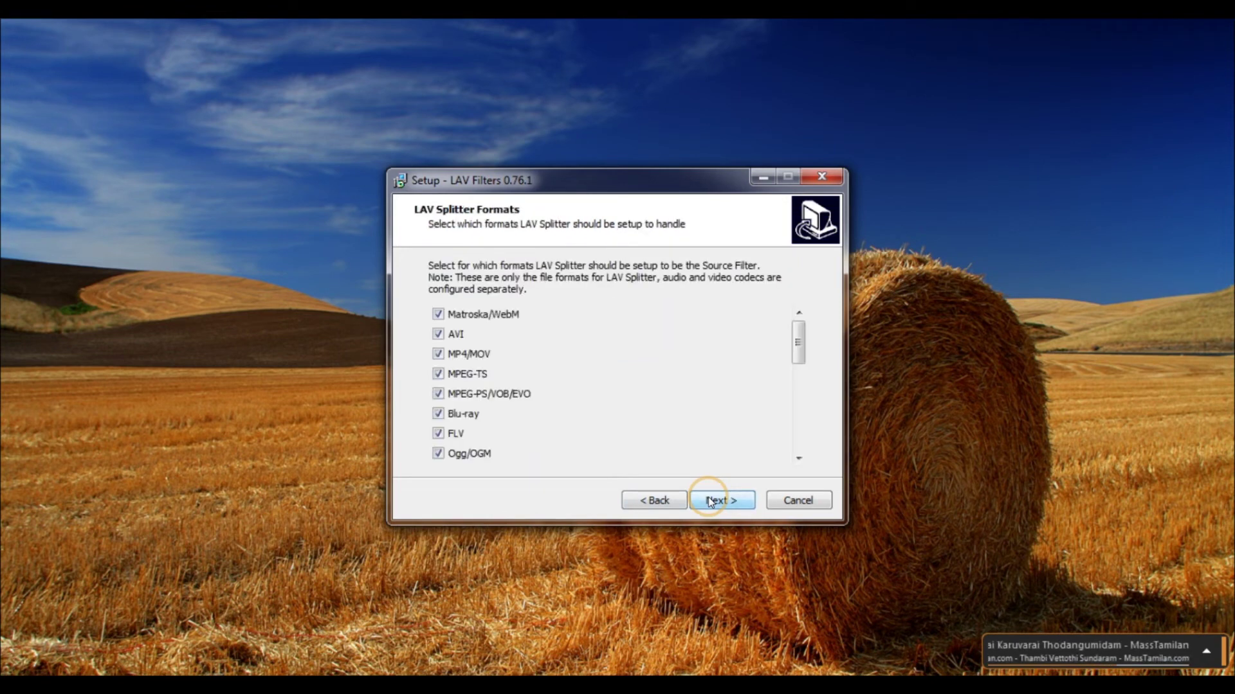
Step: Enable Windows Television (wtv) and the remaining unselected formats for LAV Splitter, and continue to the installation summary
scroll(575, 434, down, 1)
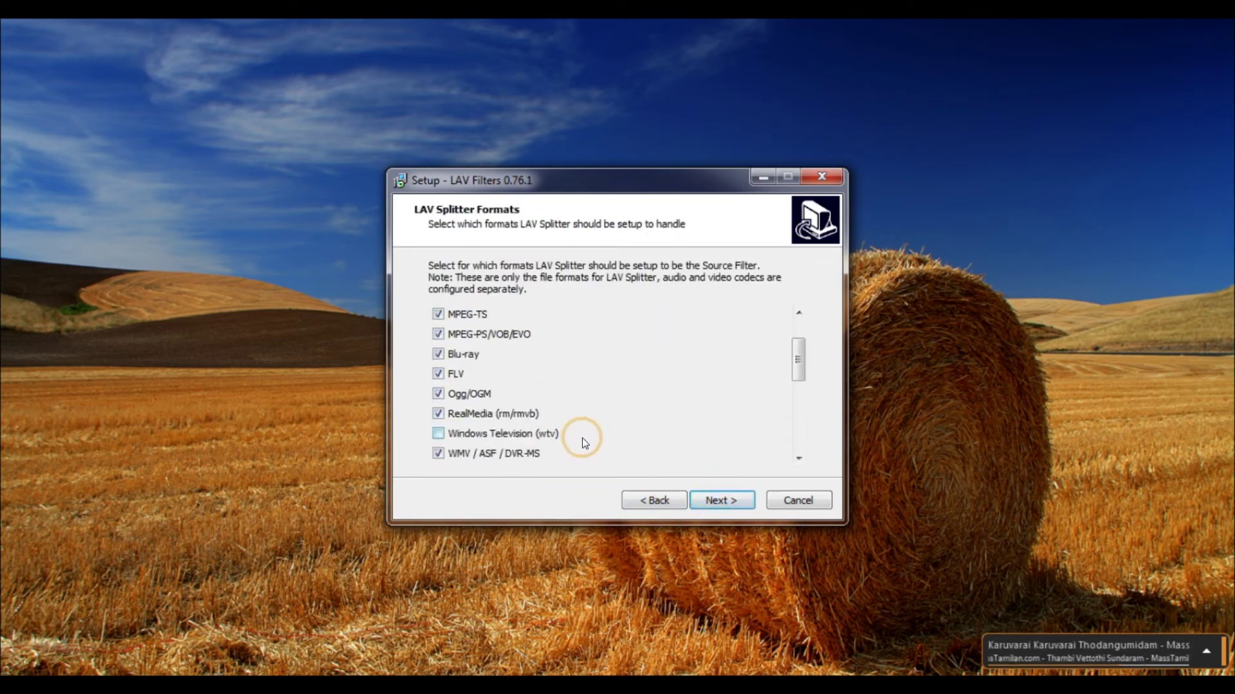
click(543, 435)
scroll(638, 415, down, 1)
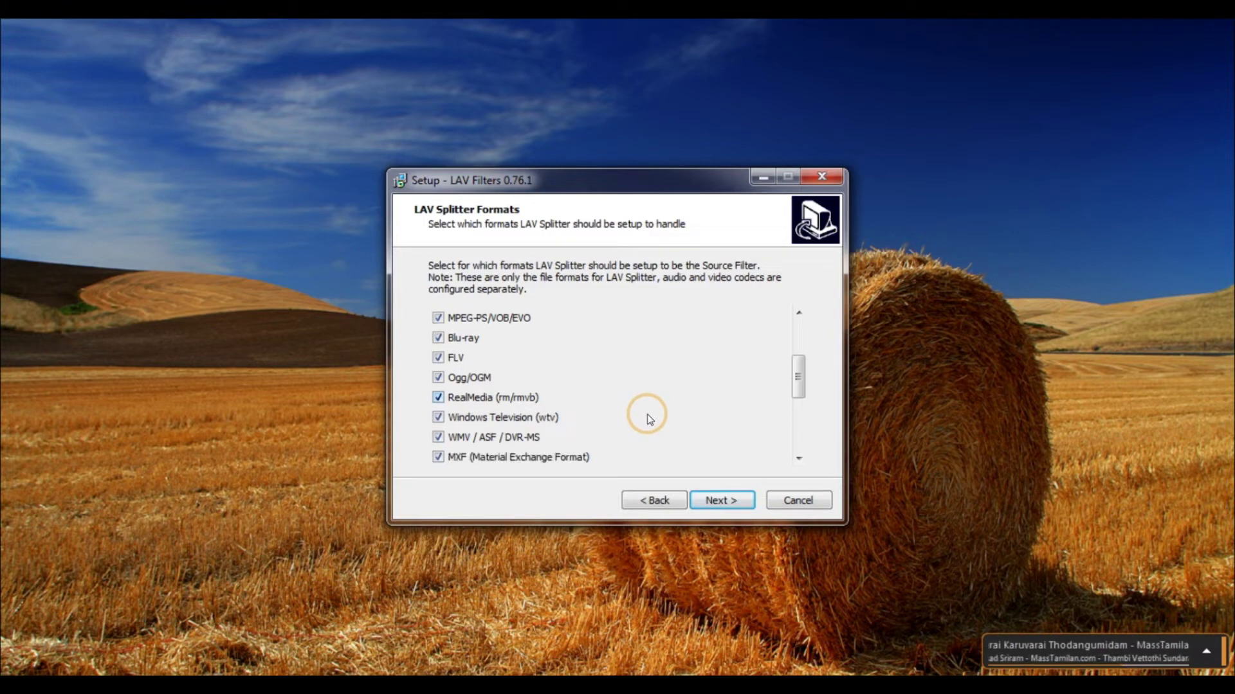
scroll(570, 435, down, 2)
click(497, 357)
scroll(600, 372, down, 1)
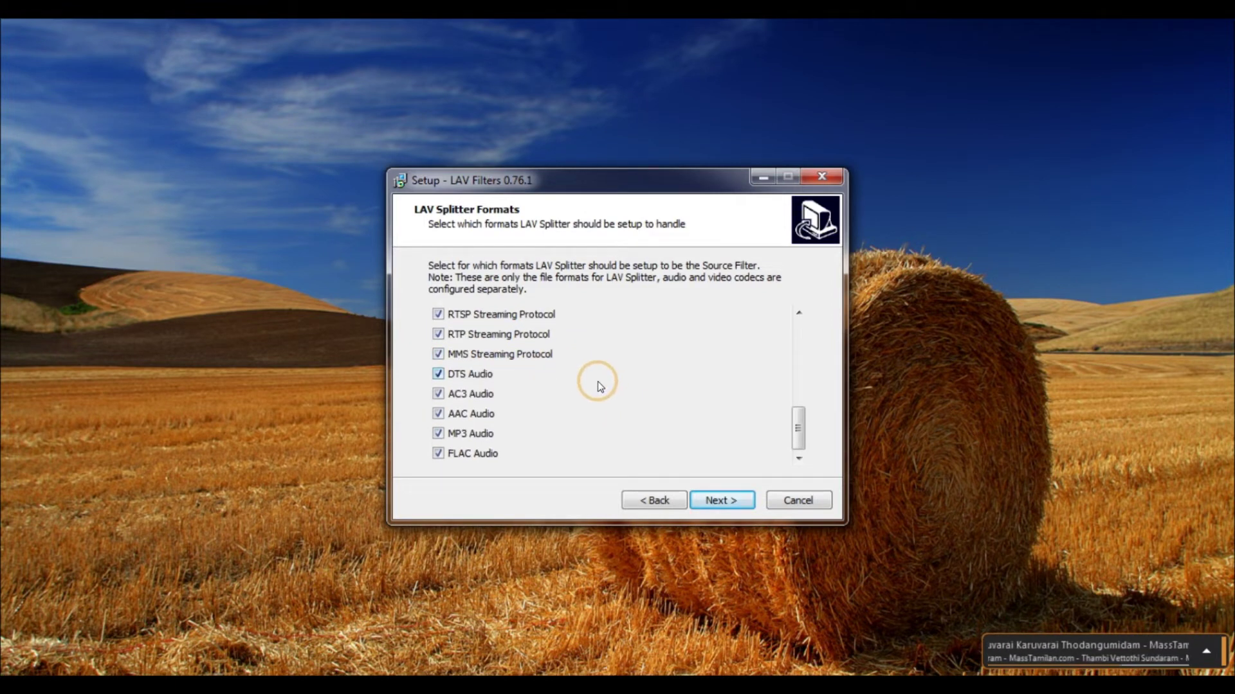
click(720, 501)
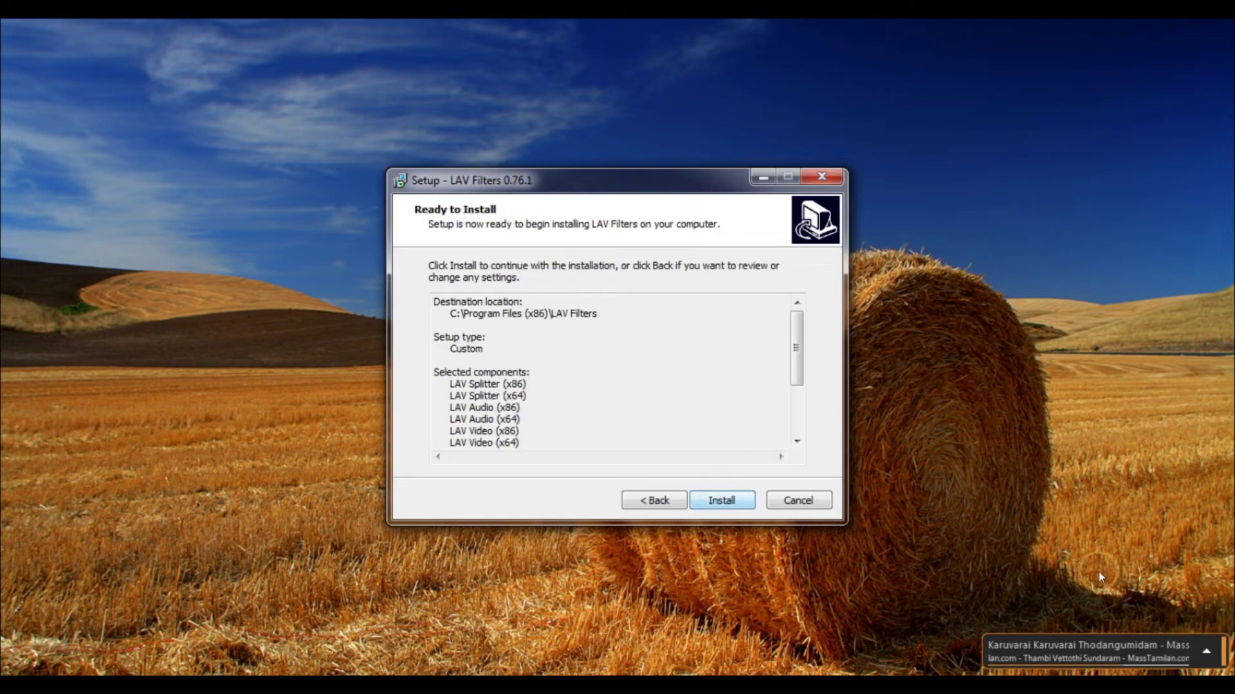
Step: Install LAV Filters and finish the setup without opening any of the configuration windows
click(1086, 648)
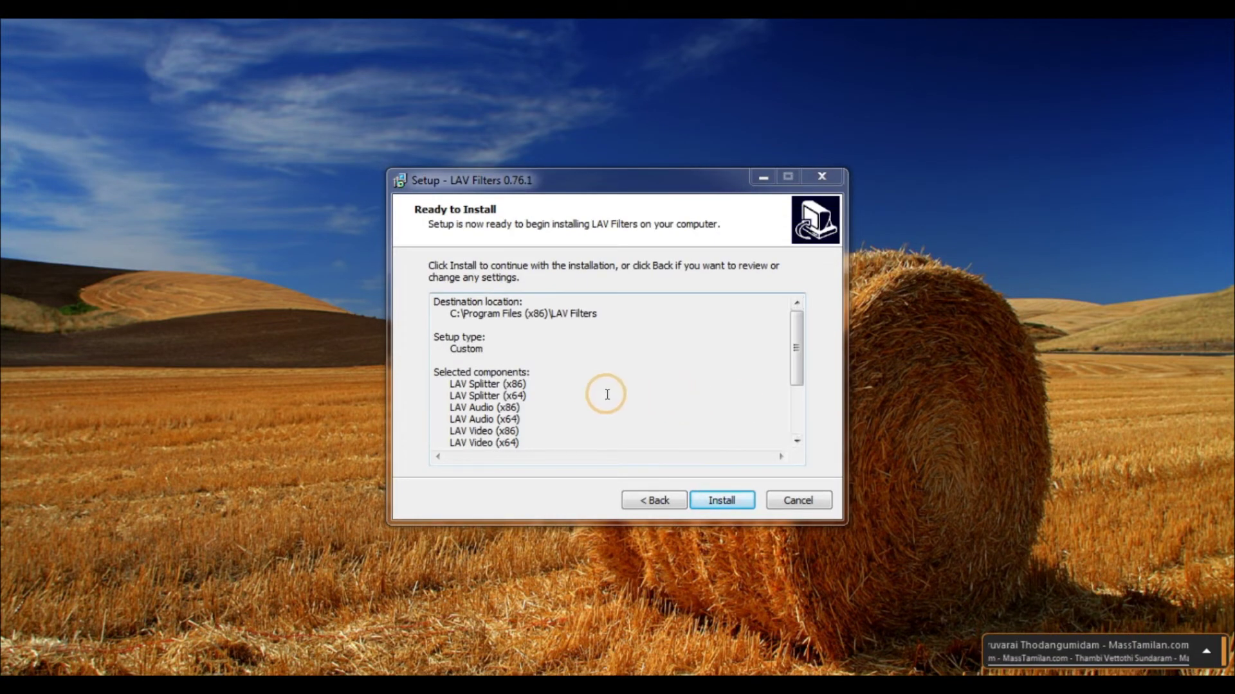
click(723, 499)
mouse_move(1004, 662)
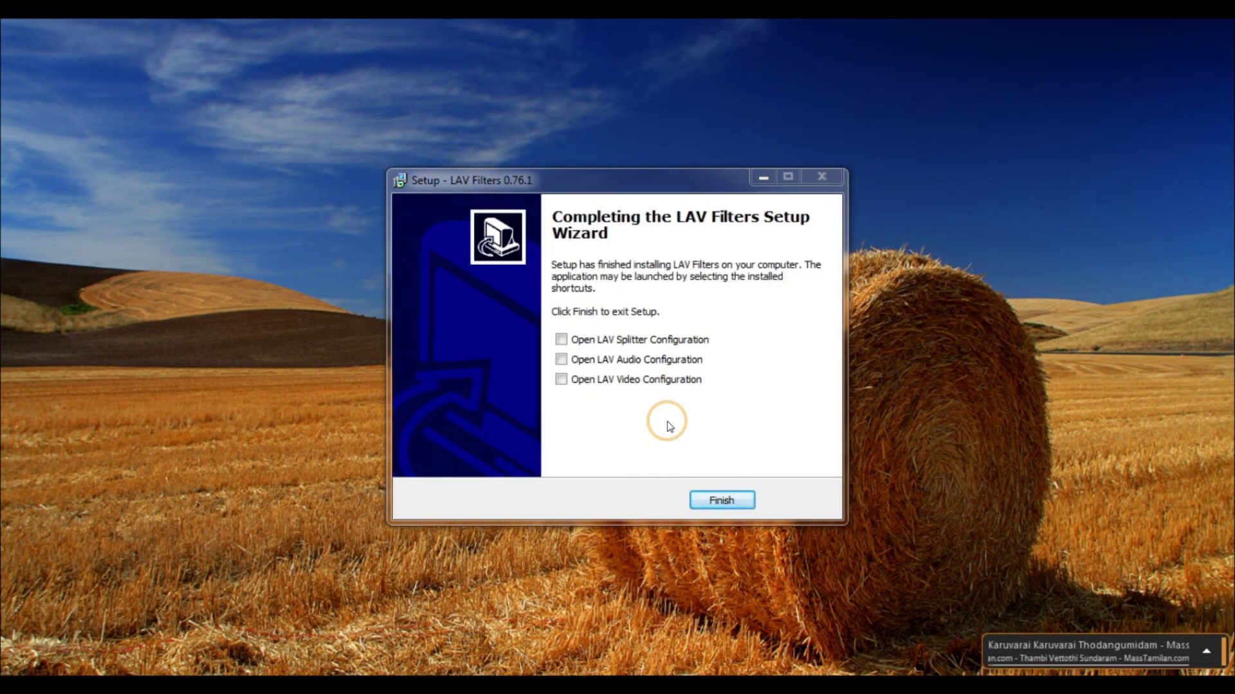
click(701, 499)
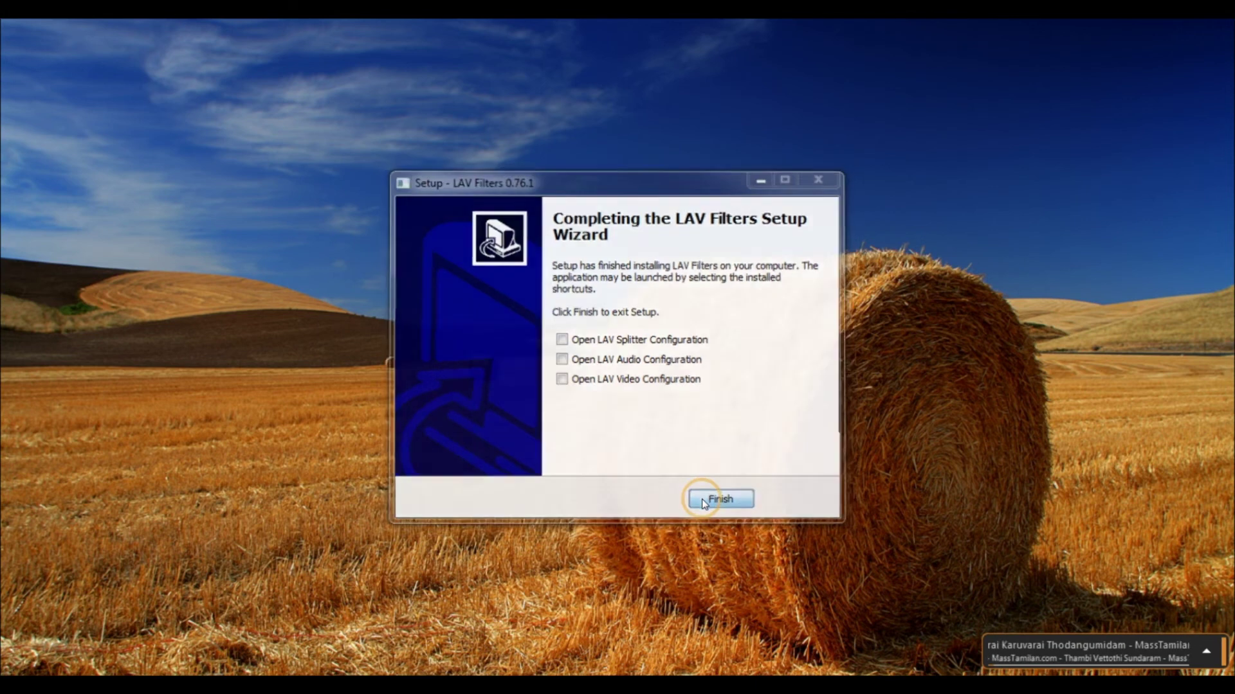
Step: Refresh the desktop, and restore and refresh the Education (E:) folder window
right_click(589, 154)
click(617, 202)
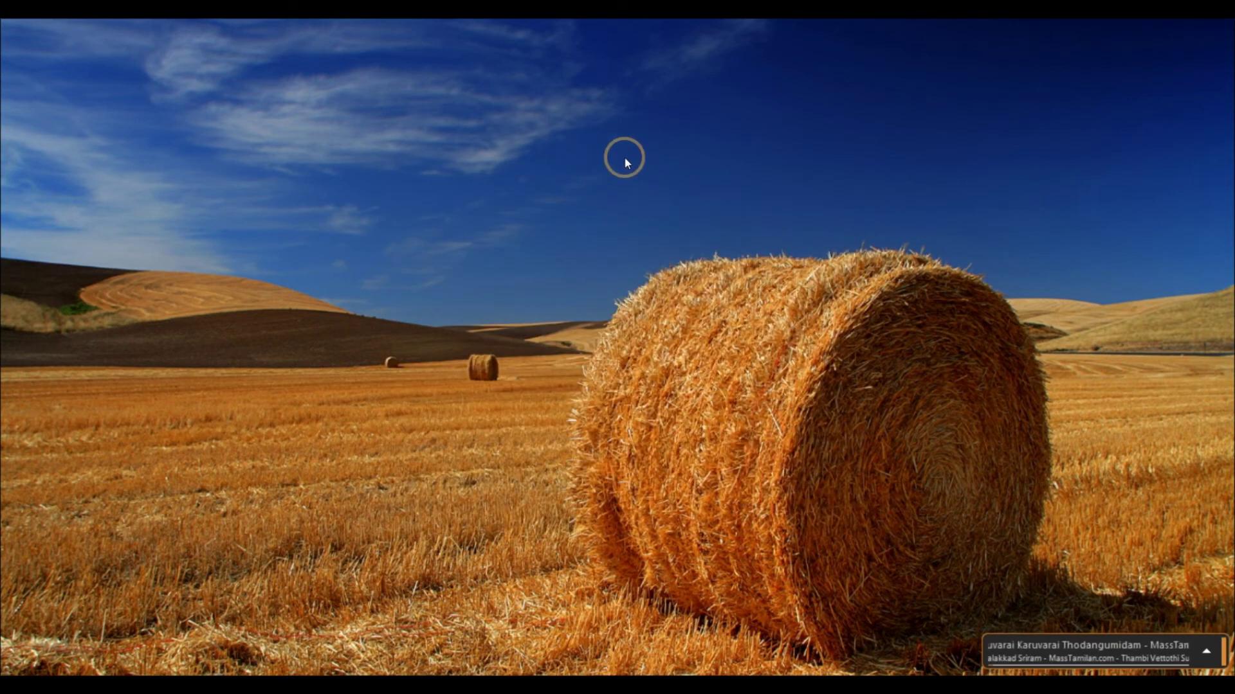
right_click(623, 126)
click(665, 176)
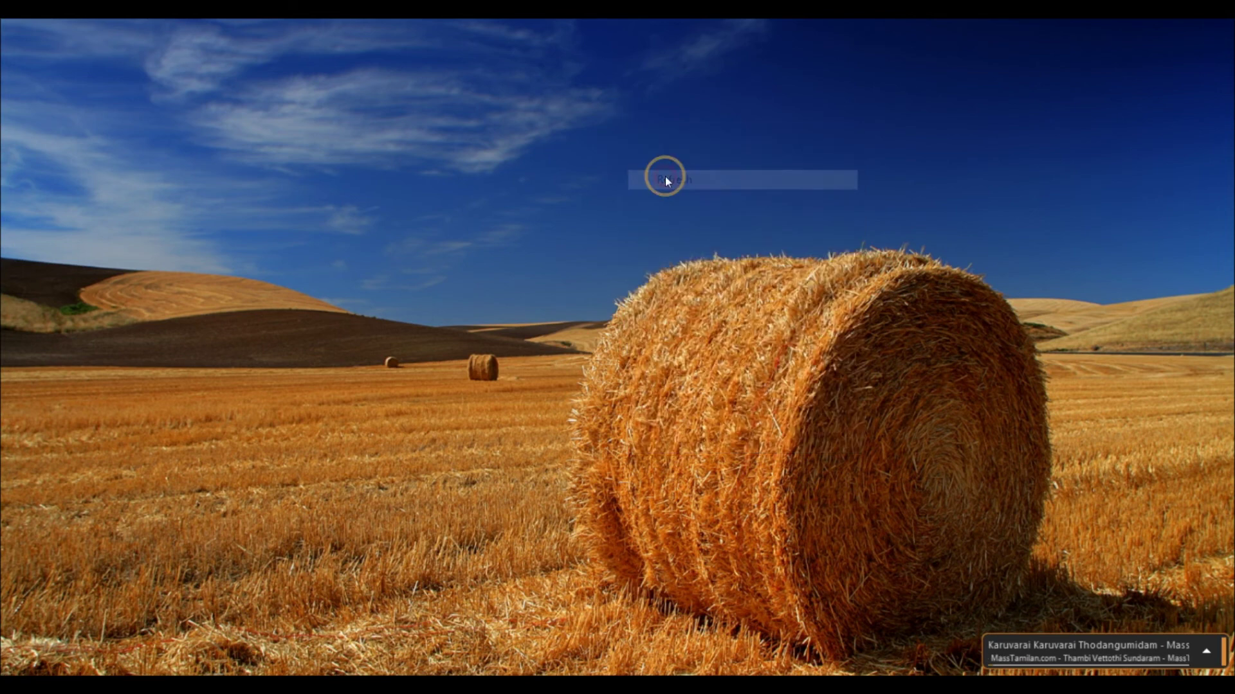
click(375, 672)
right_click(508, 387)
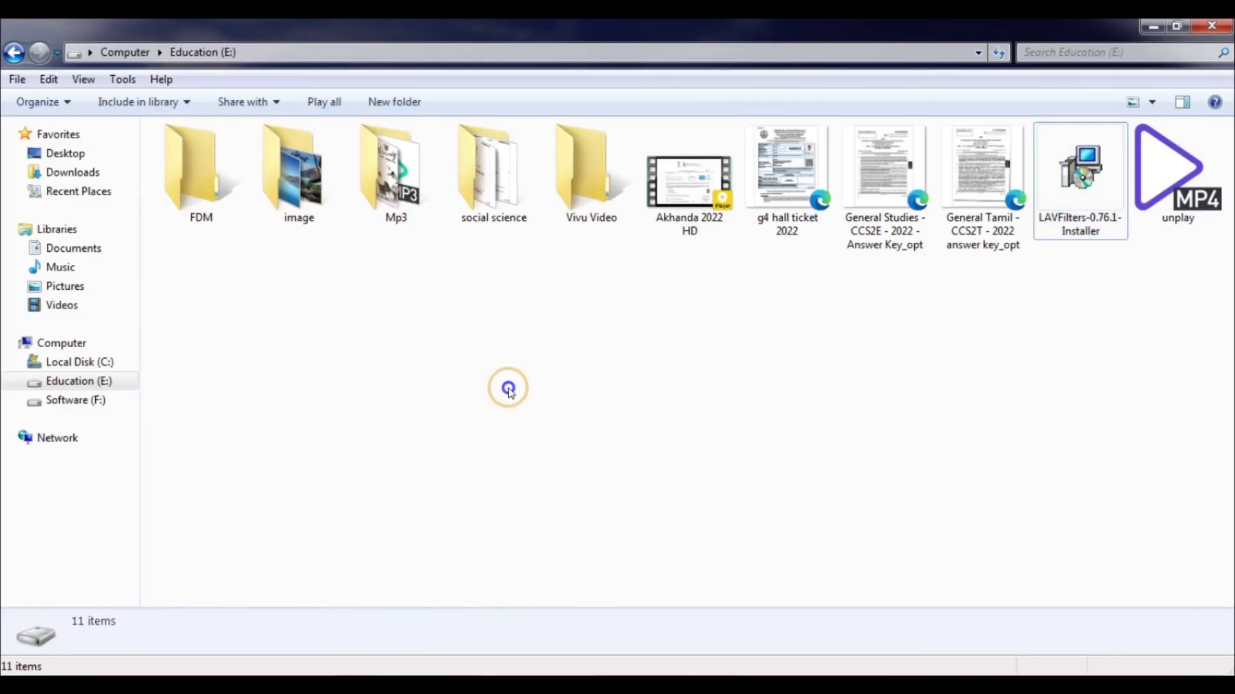
click(532, 459)
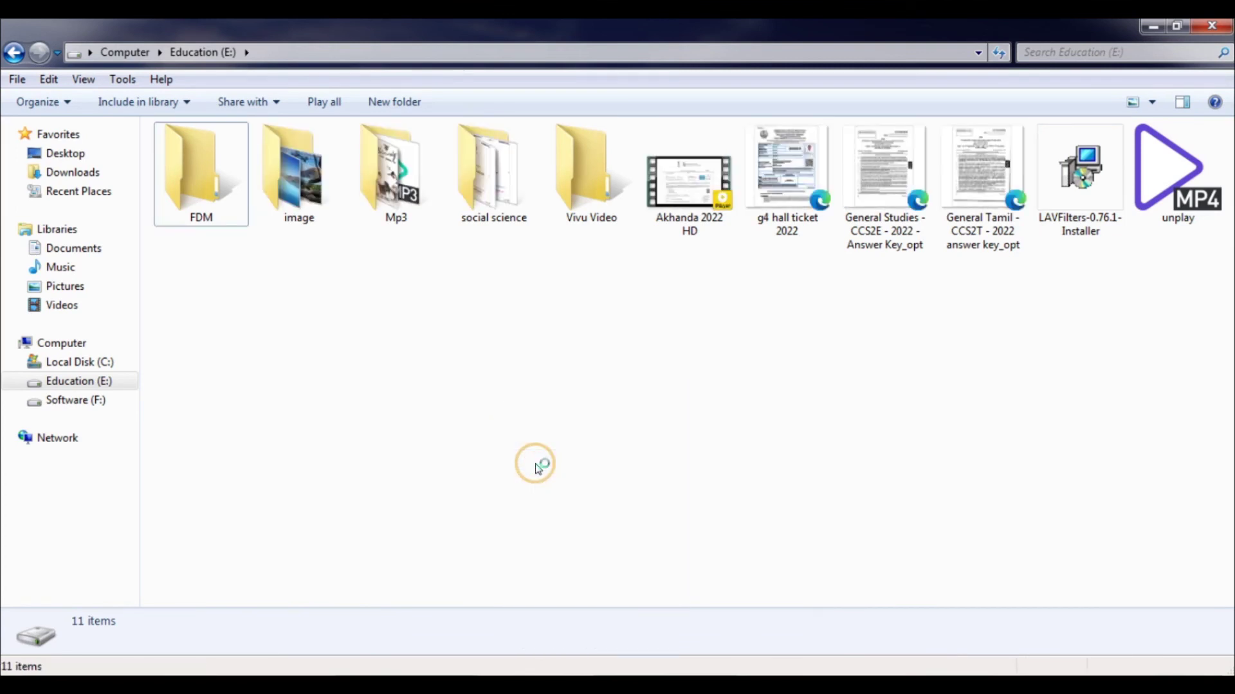
Step: Open the unplay MP4 file with PotPlayer again and start its playback
click(1196, 177)
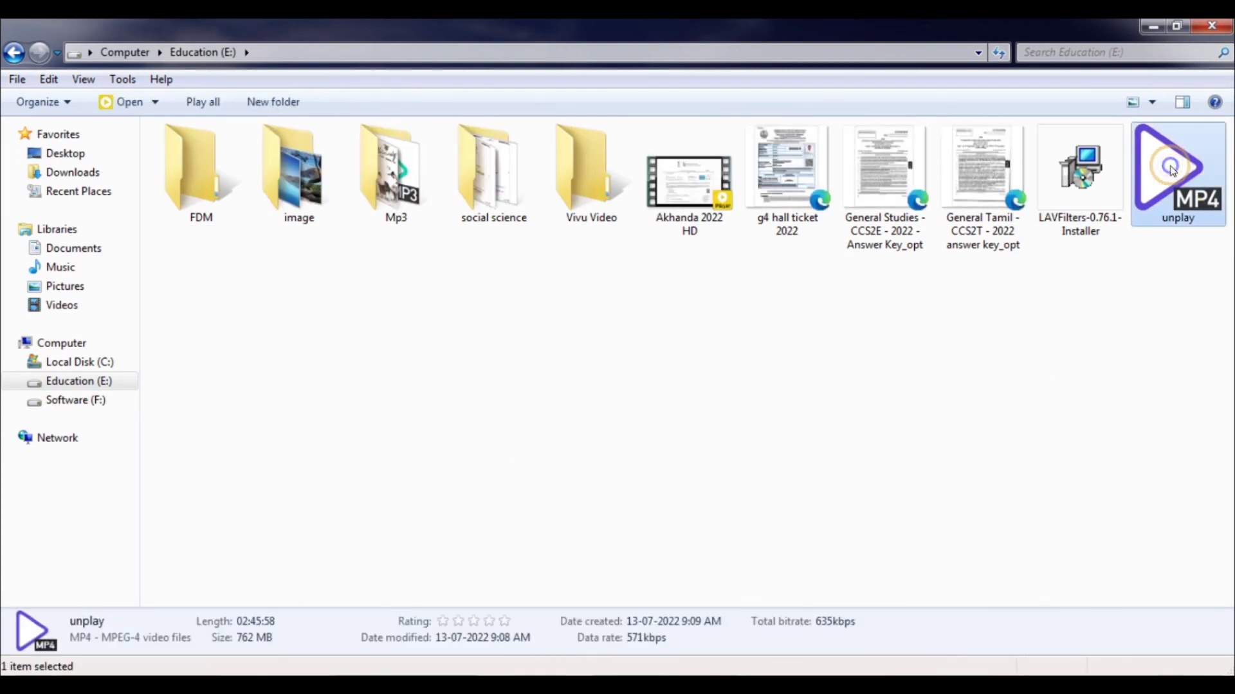
right_click(1170, 166)
click(1118, 219)
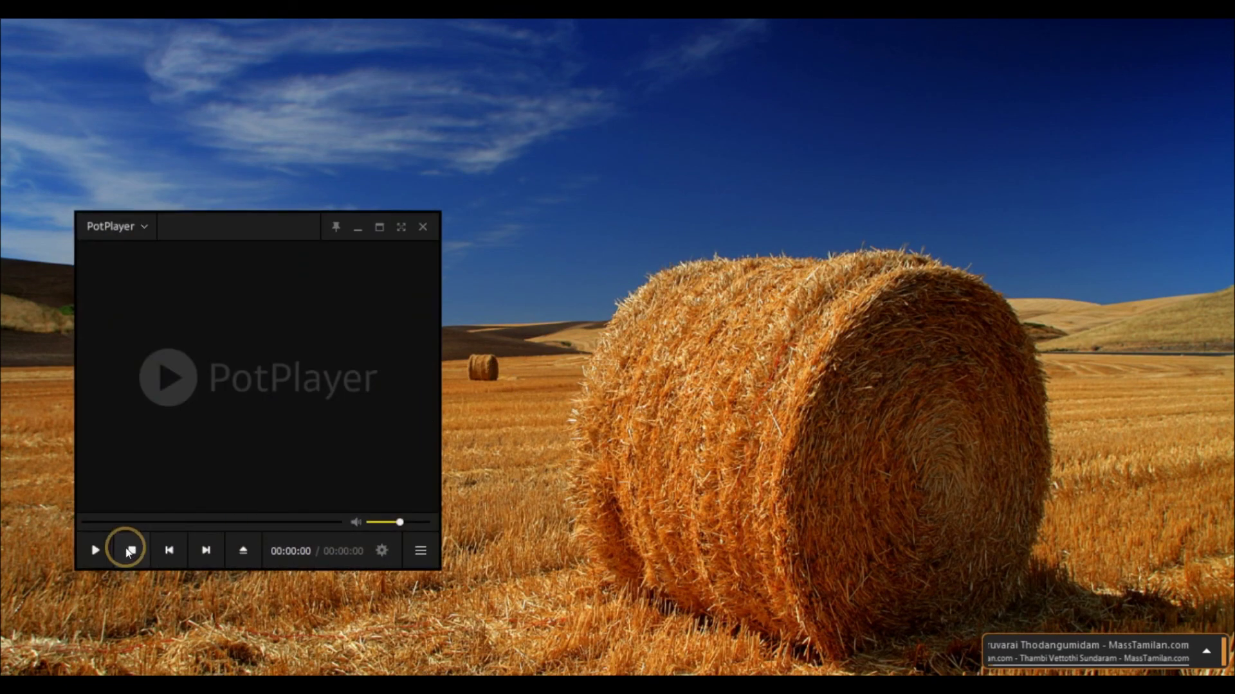
click(96, 549)
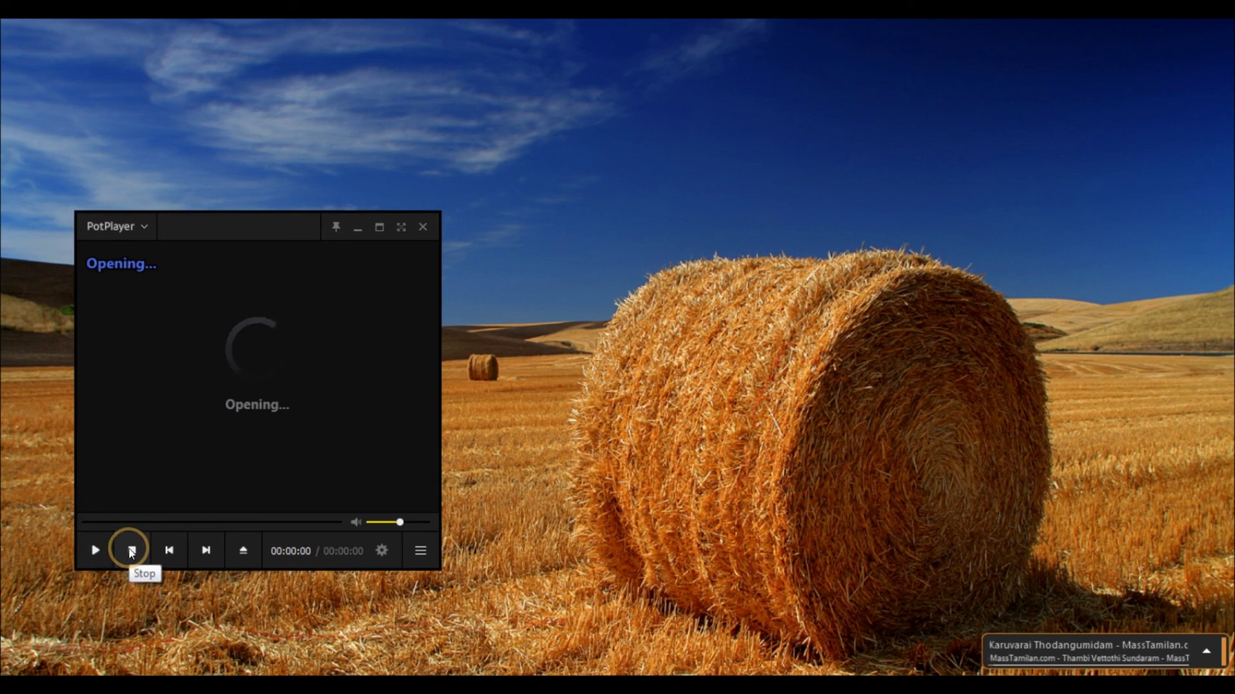